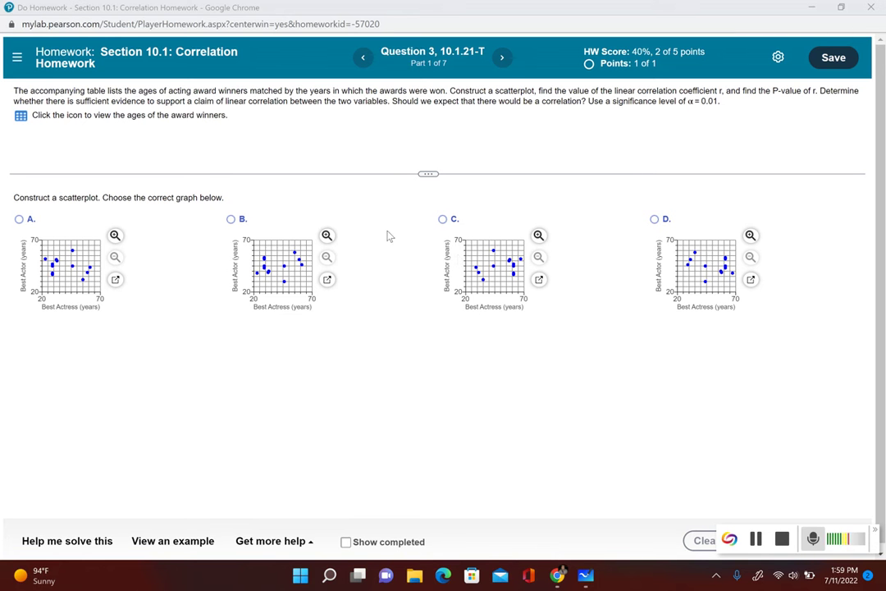
Open the table of the 12 paired best actress and best actor ages
click(22, 117)
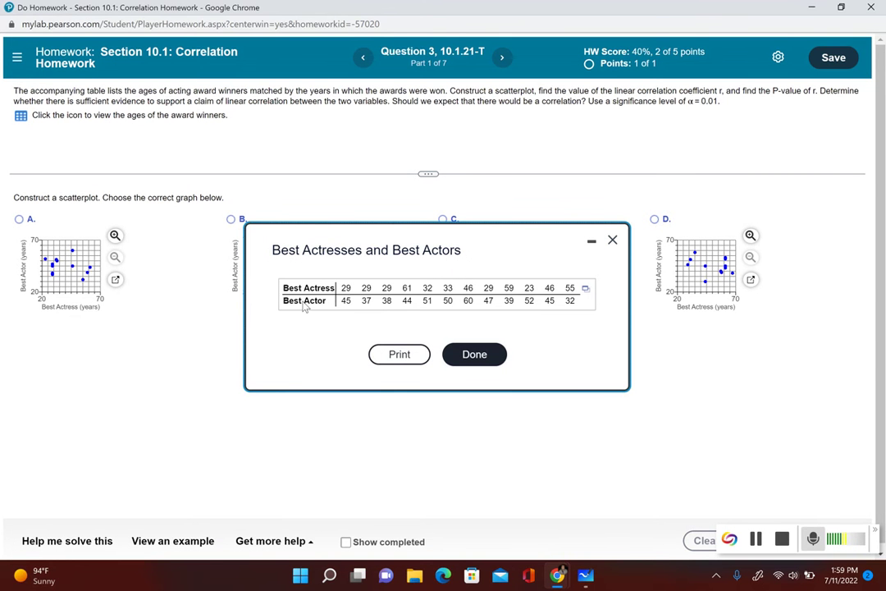
Export the ages table to StatCrunch and maximize the StatCrunch window
click(587, 292)
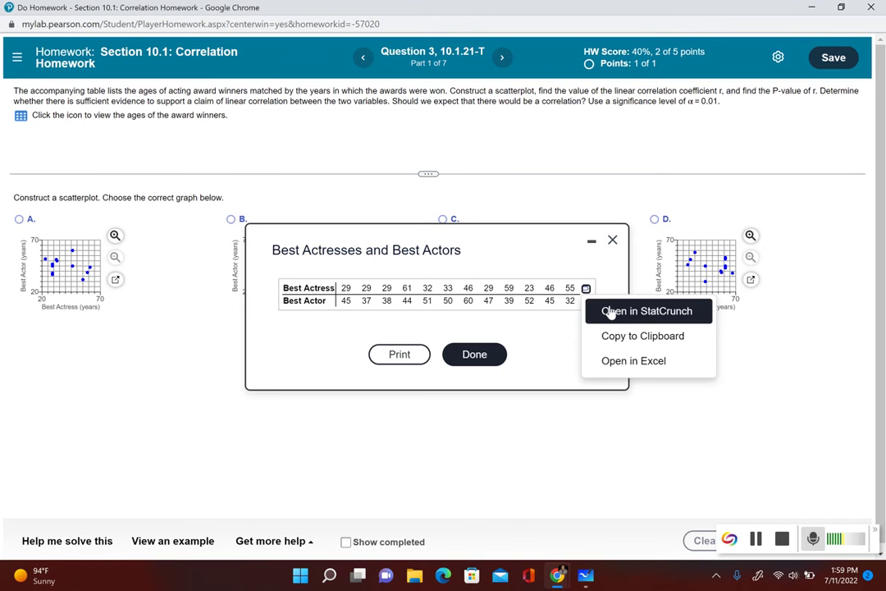
click(615, 312)
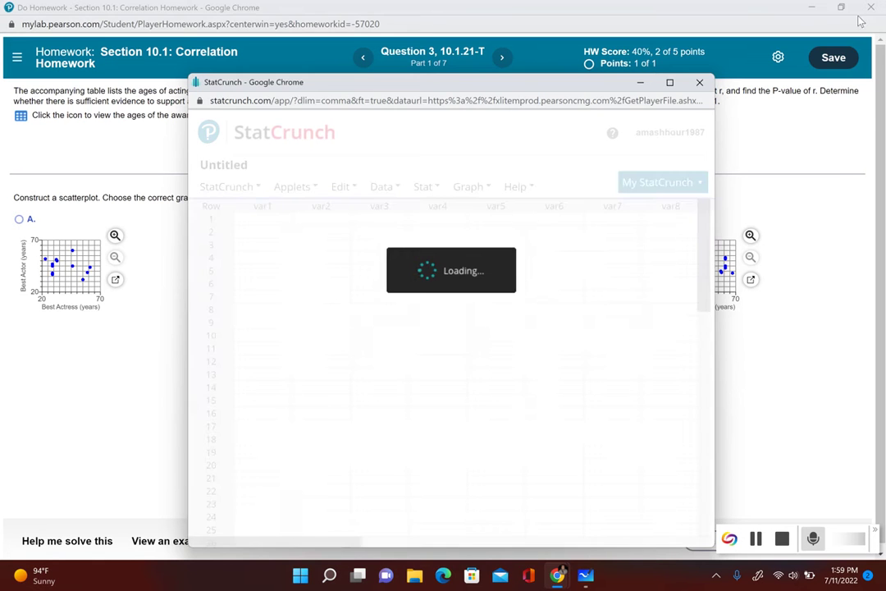
click(670, 84)
Run a simple linear regression with X = Best Actress and Y = Best Actor
click(280, 110)
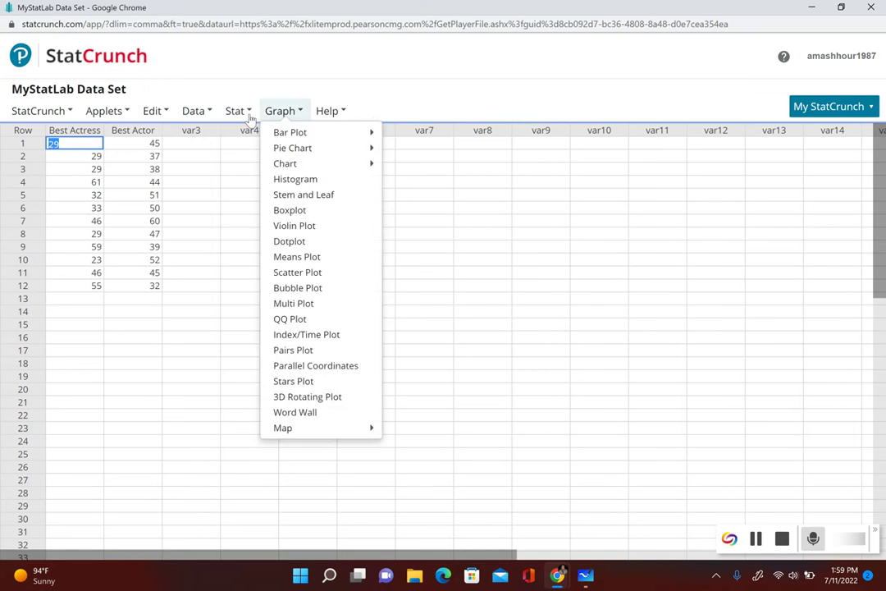
click(236, 110)
mouse_move(307, 243)
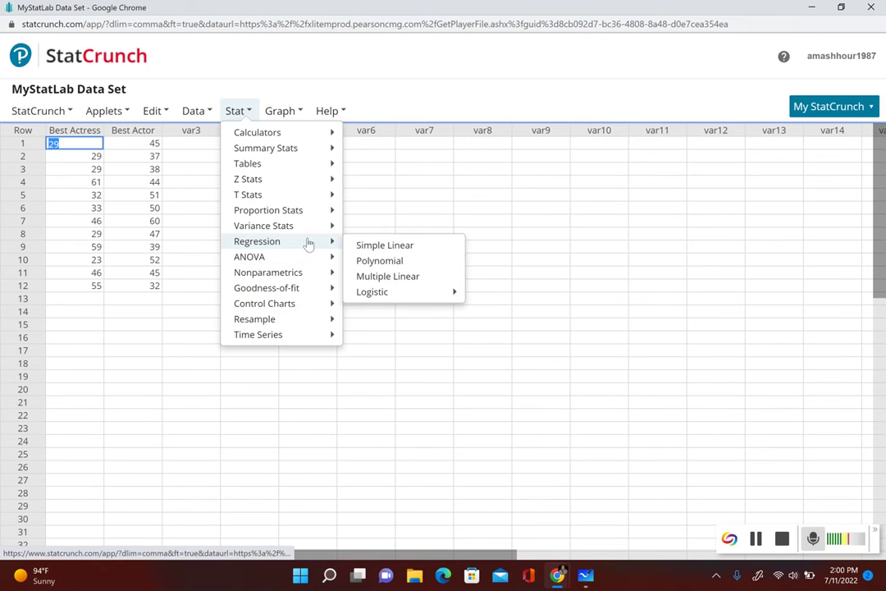
click(384, 246)
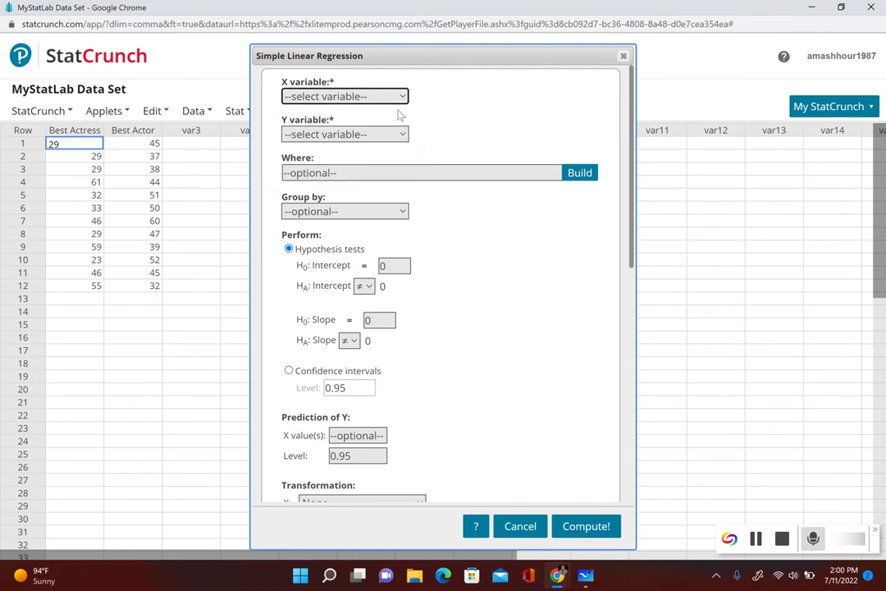
click(391, 97)
click(340, 125)
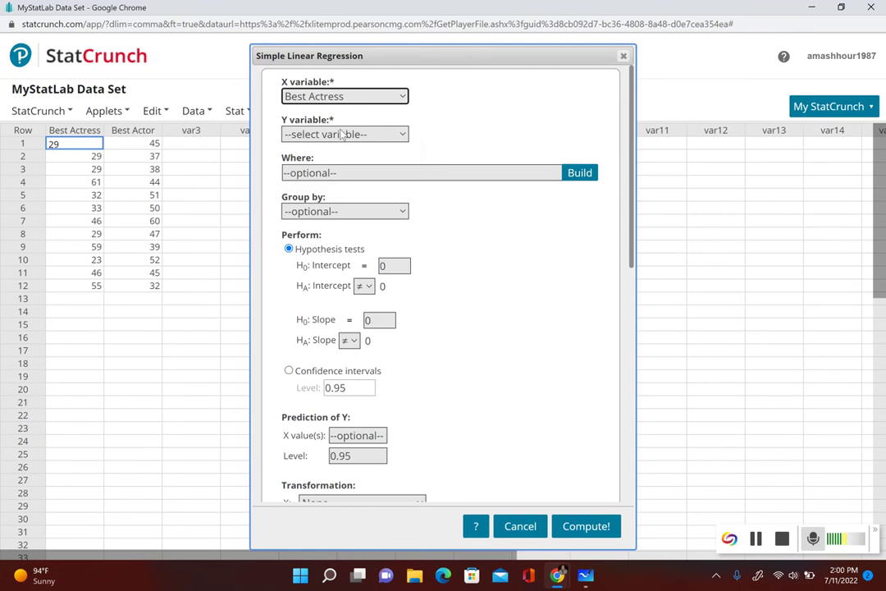
click(345, 133)
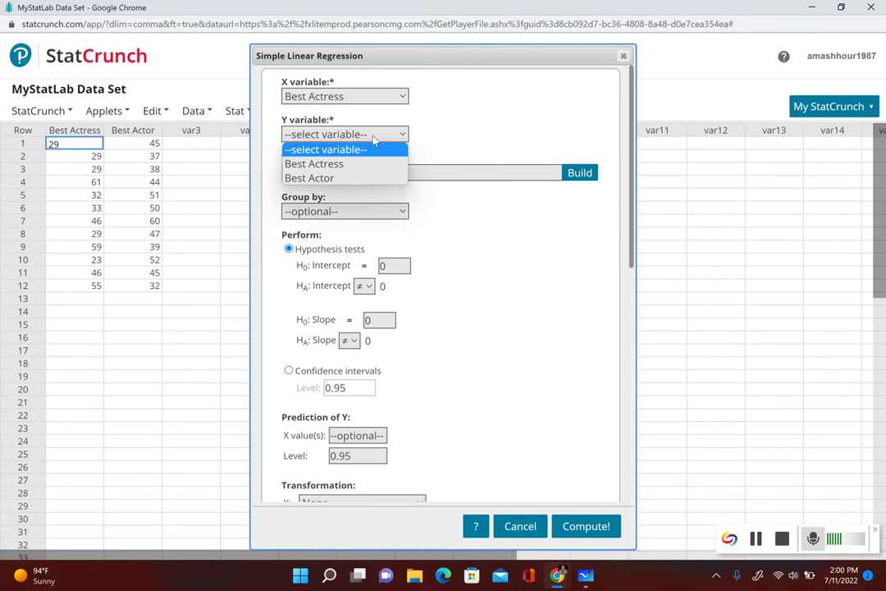
click(326, 178)
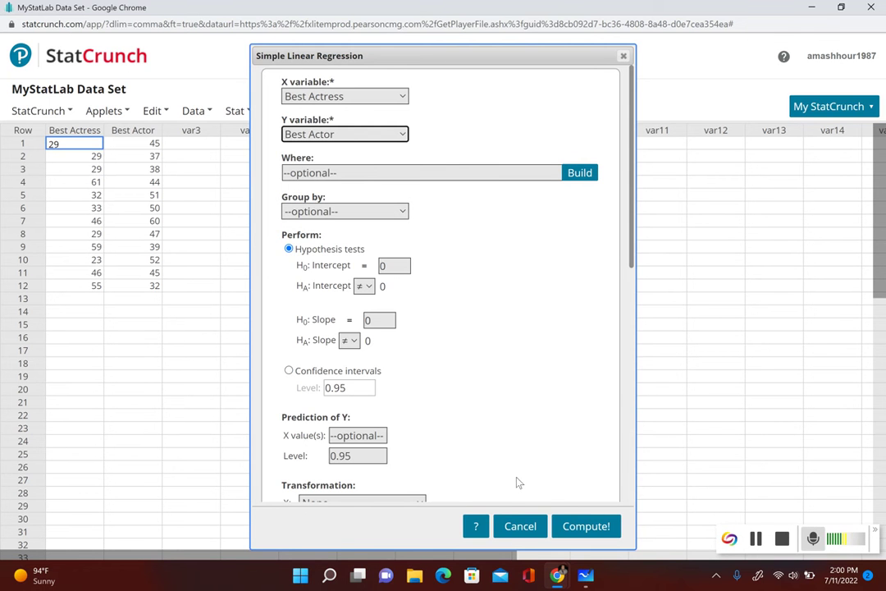
click(586, 527)
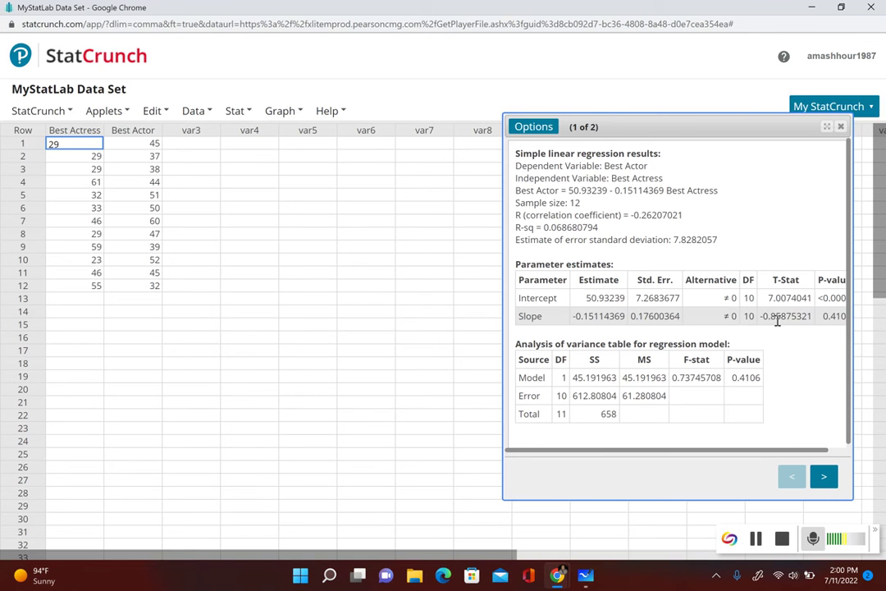
Show the fitted-line scatterplot, with StatCrunch on the right and the homework on the left
click(823, 480)
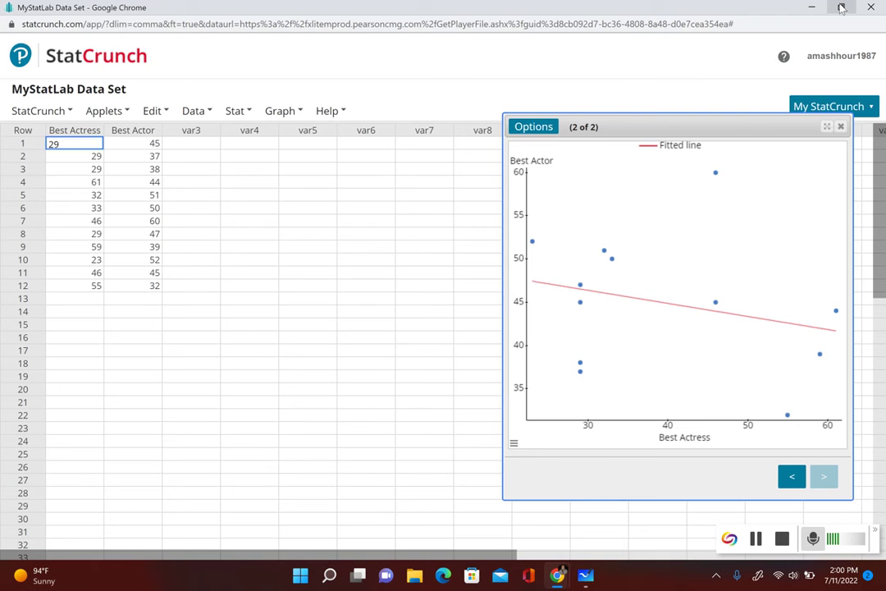
mouse_move(841, 10)
click(787, 47)
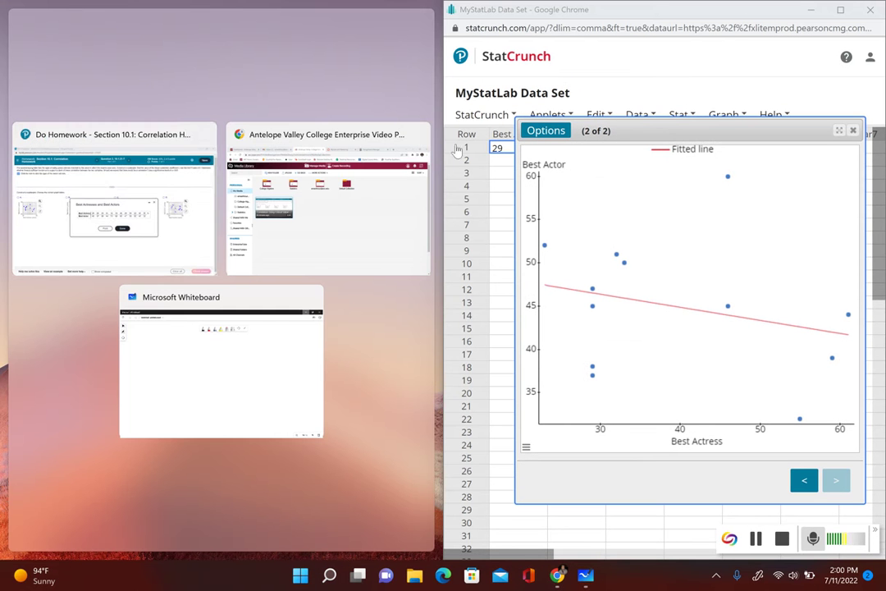
click(175, 234)
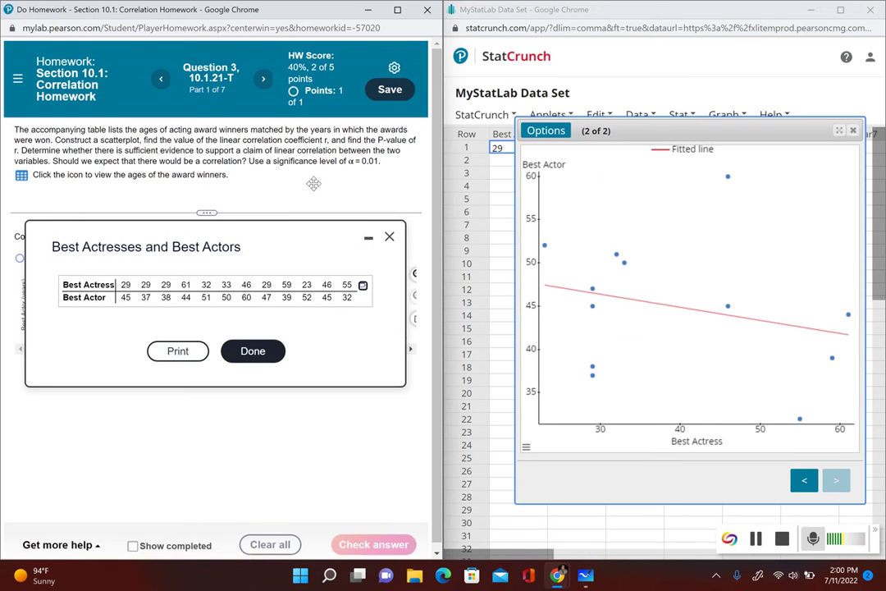
Close the data table, then submit scatterplot A as the answer and confirm it
click(389, 236)
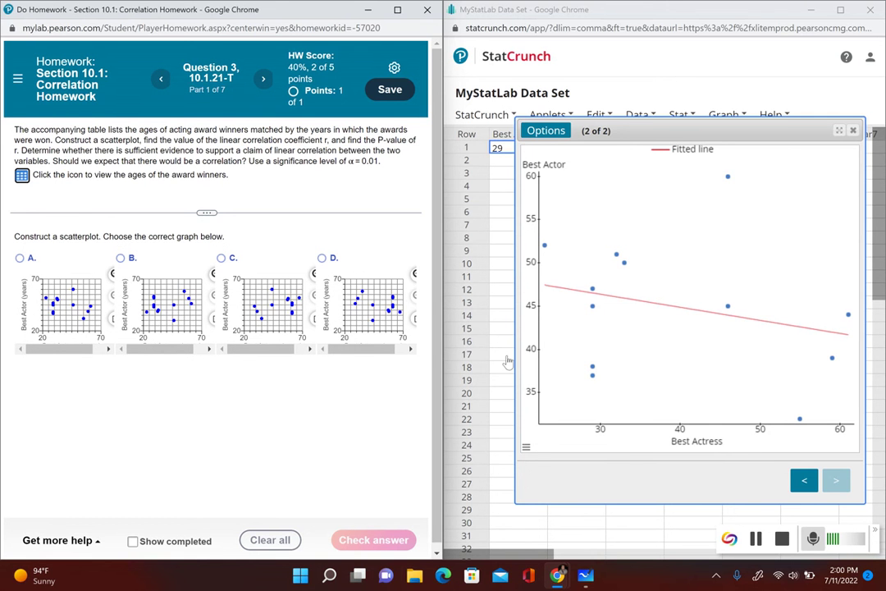
click(20, 258)
click(349, 539)
click(219, 326)
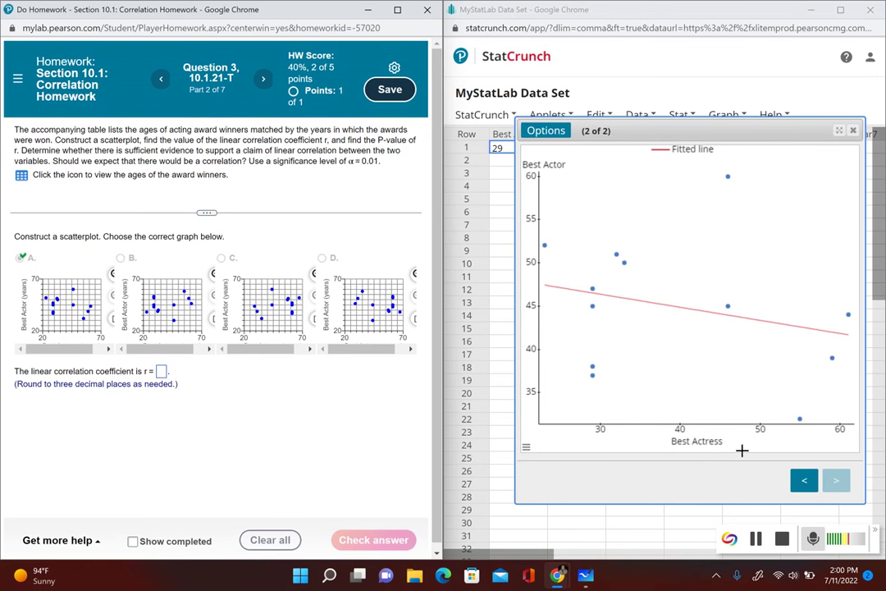
Read r from the regression results and submit -0.262 as the correlation coefficient
click(803, 481)
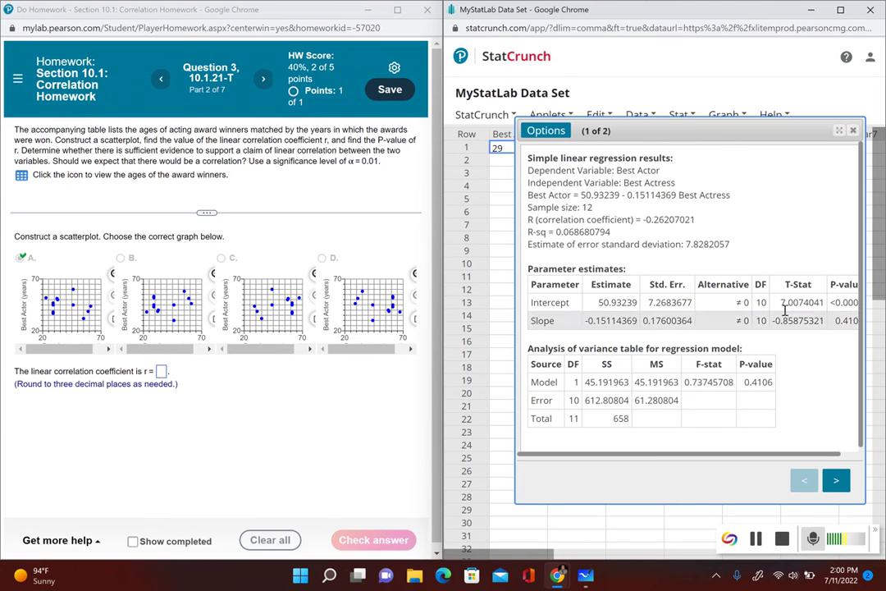
double_click(681, 222)
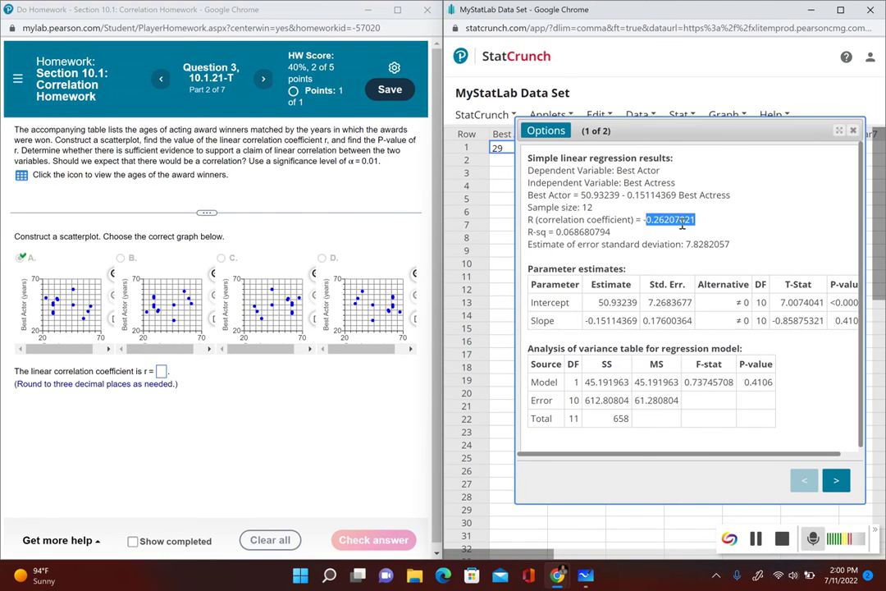
click(710, 219)
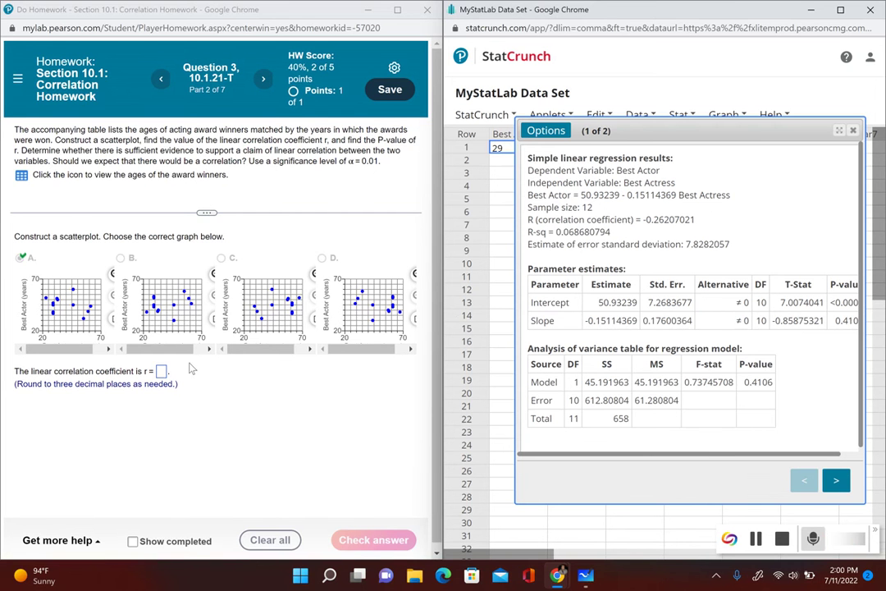
click(162, 372)
text(-0.262)
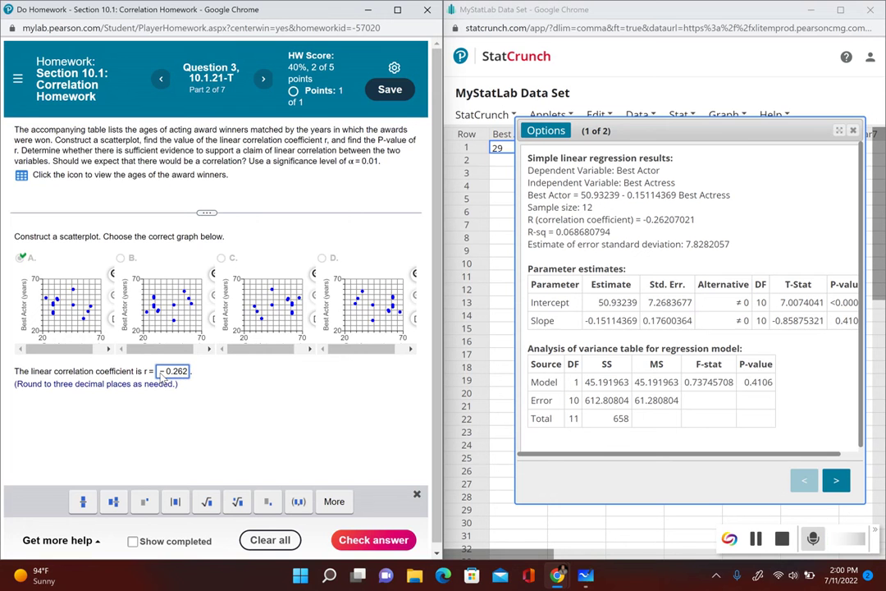
key(Return)
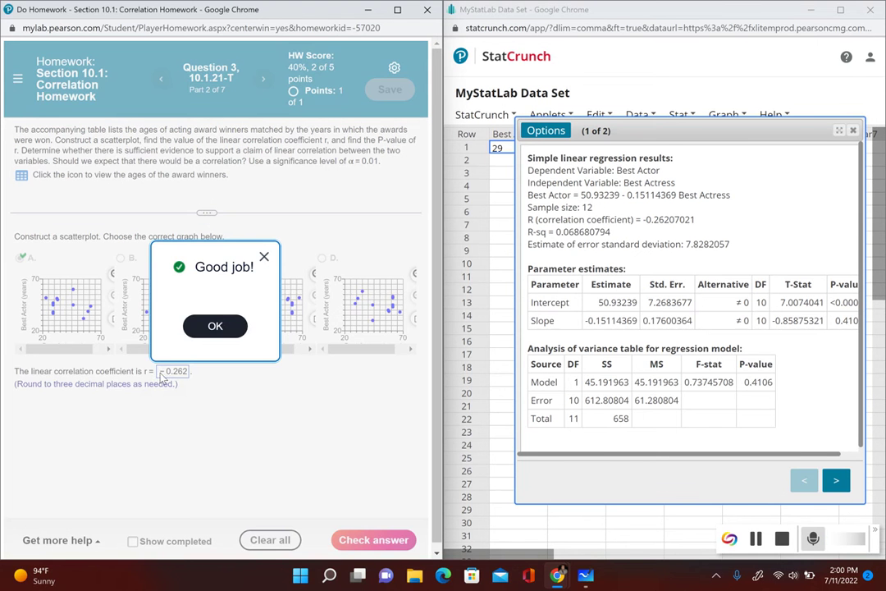
click(238, 324)
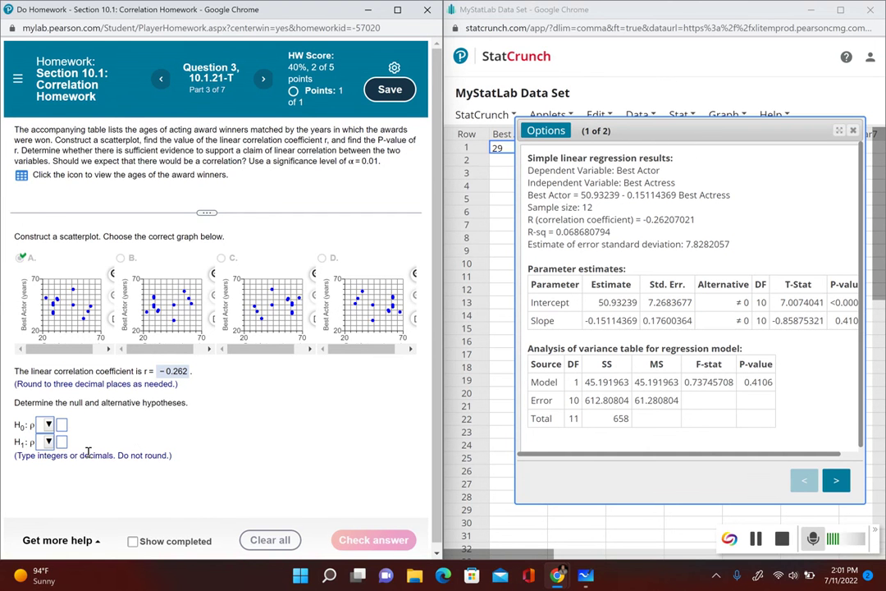
Enter H0: ρ = 0 and H1: ρ ≠ 0 and submit the hypotheses
click(46, 424)
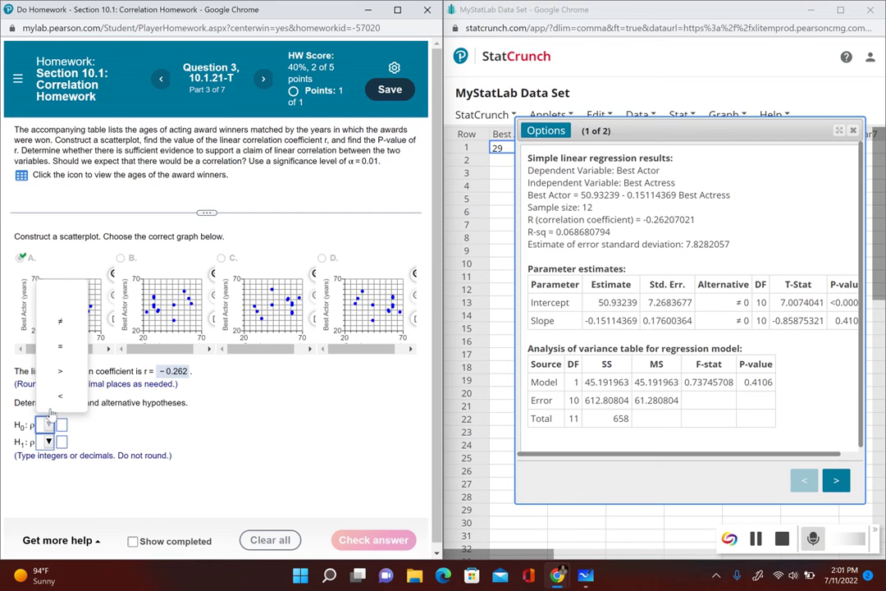
click(57, 345)
click(62, 425)
text(0)
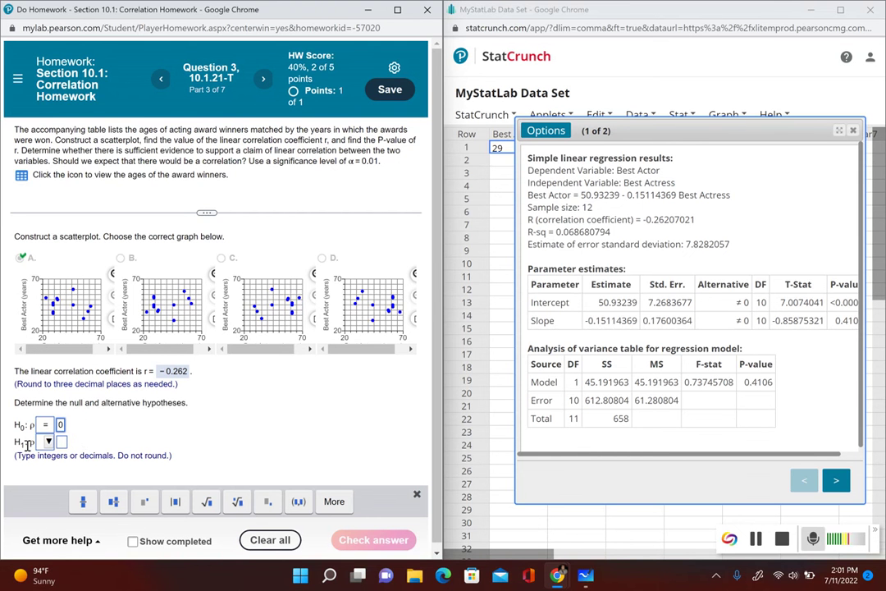
click(47, 441)
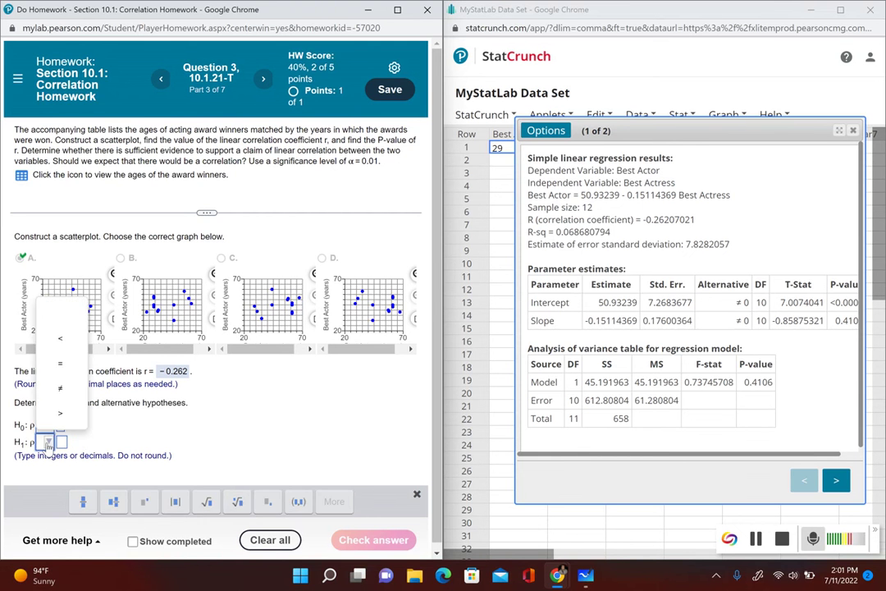
click(59, 387)
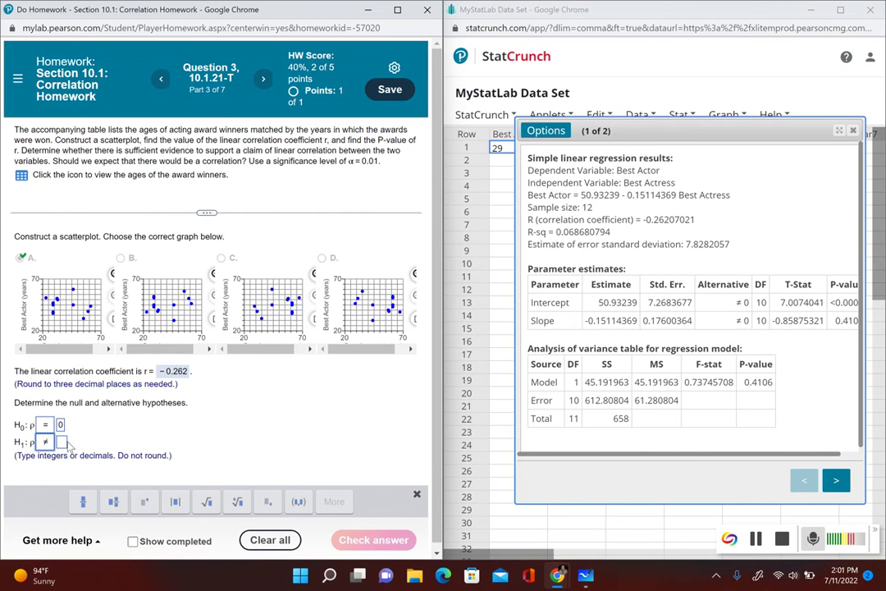
click(62, 442)
text(0)
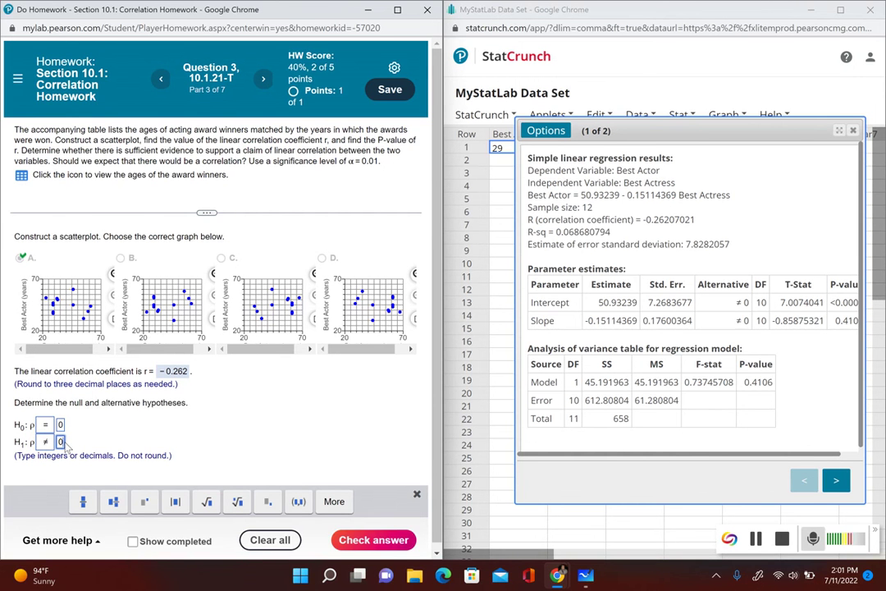
key(Return)
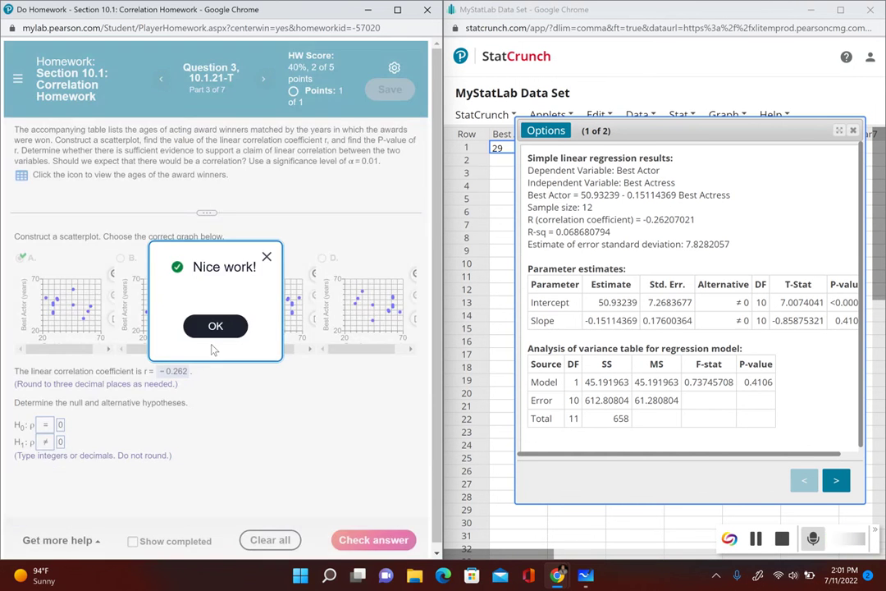
click(215, 326)
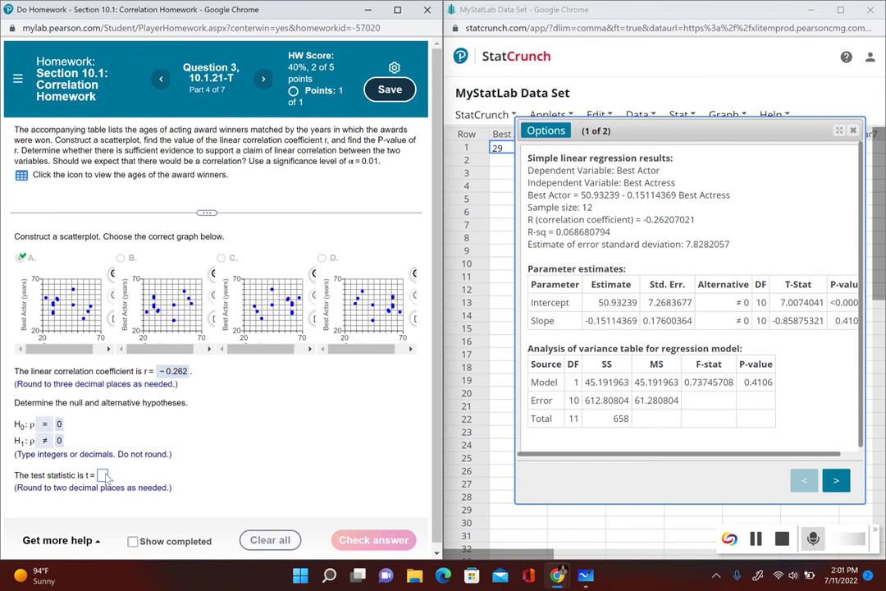
Read the Slope row's T-Stat and submit t = -0.86 as the test statistic
click(102, 475)
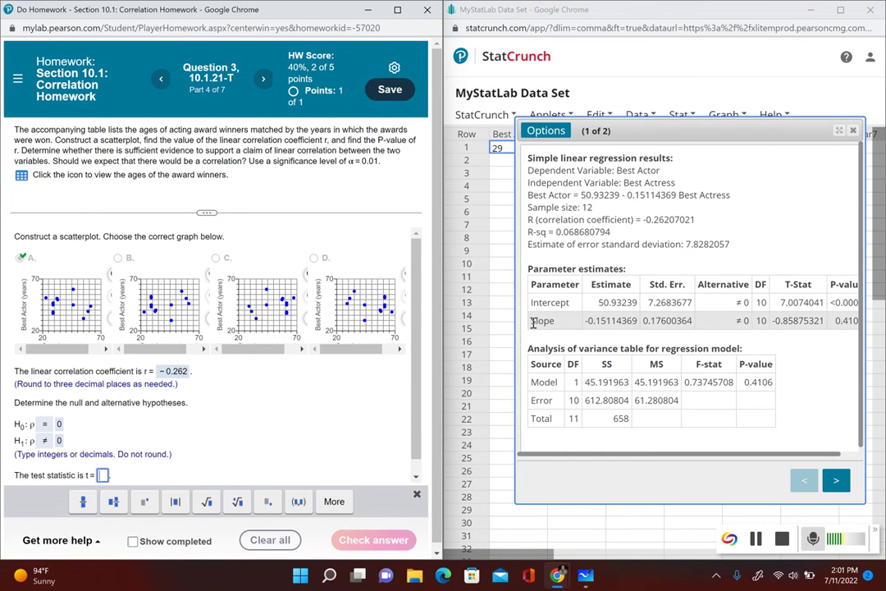
drag(532, 322, 846, 324)
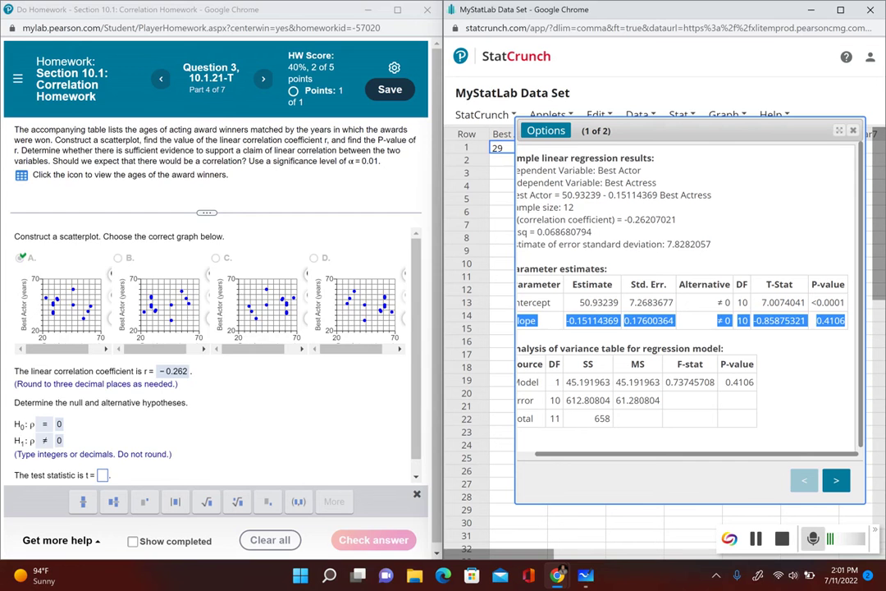
click(102, 474)
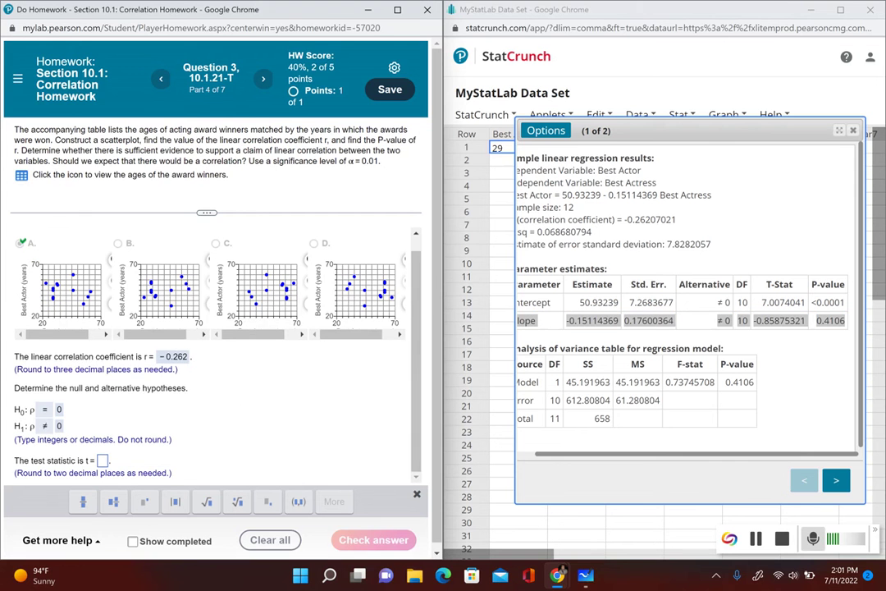
click(103, 461)
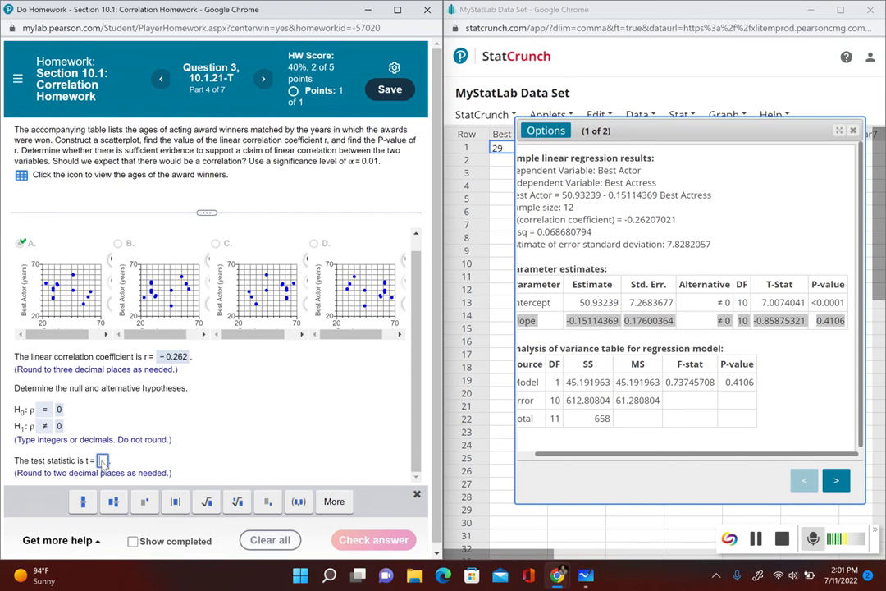
text(-0.86)
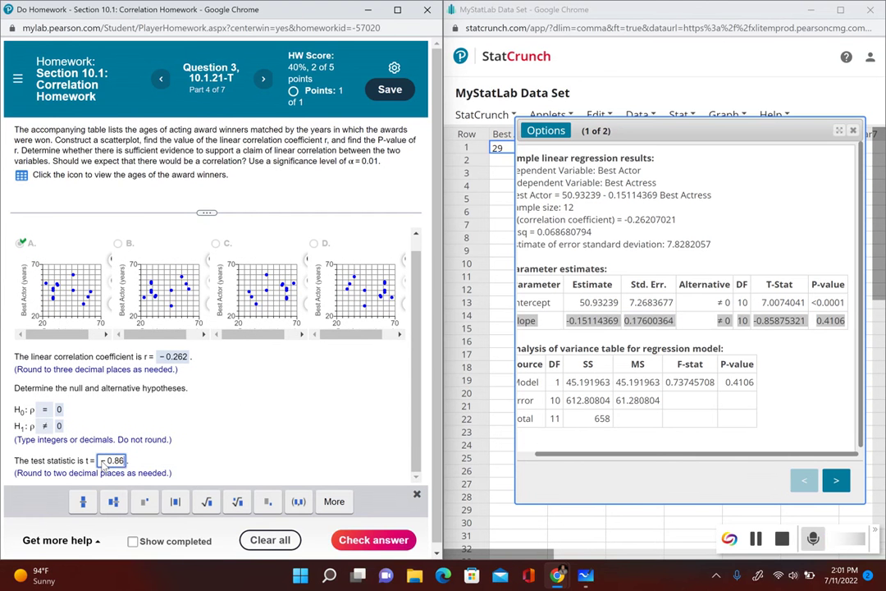
key(Return)
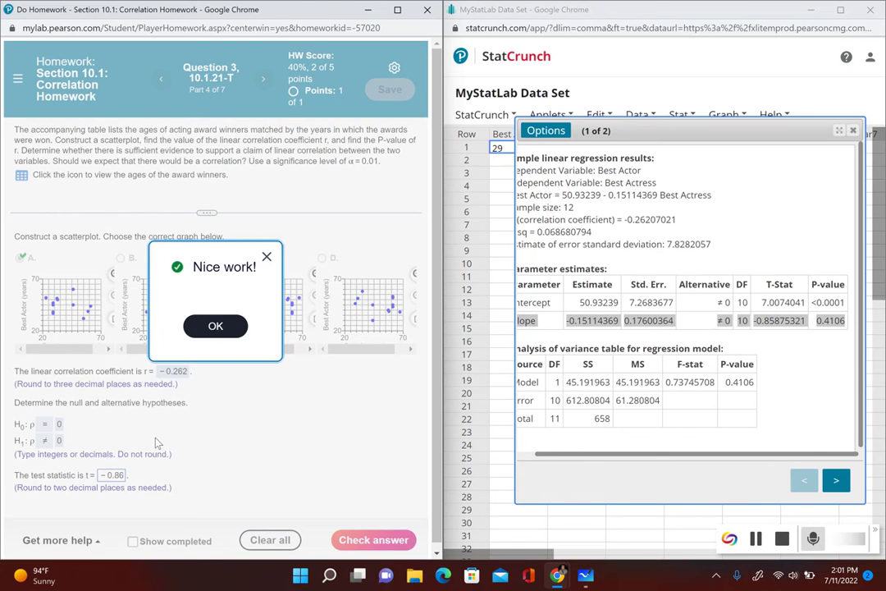
click(220, 326)
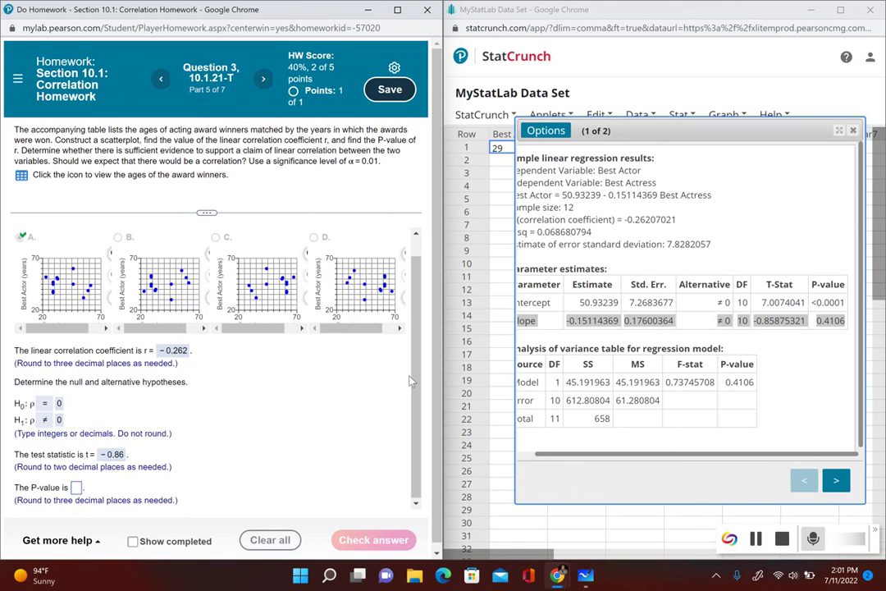
Submit 0.411 as the P-value
click(76, 486)
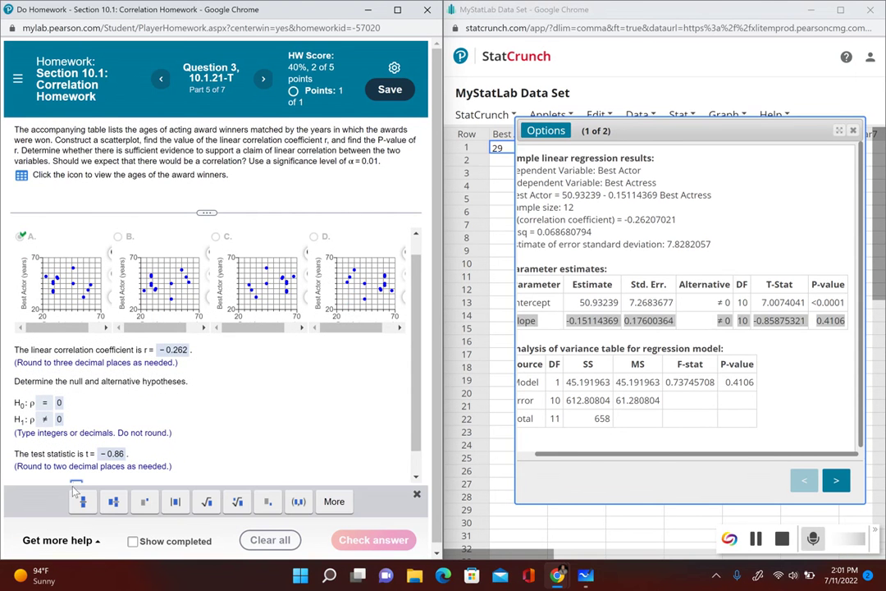
scroll(95, 460, down, 1)
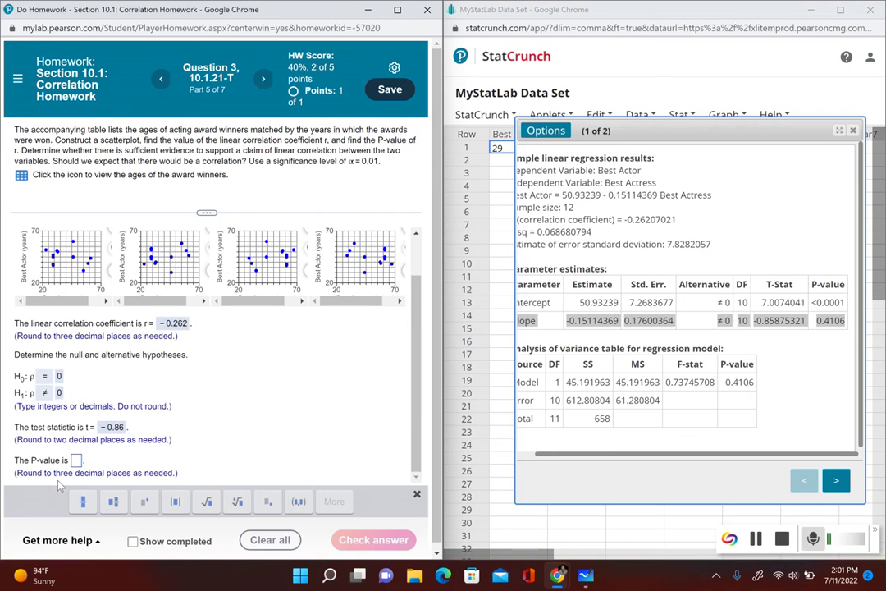
click(77, 460)
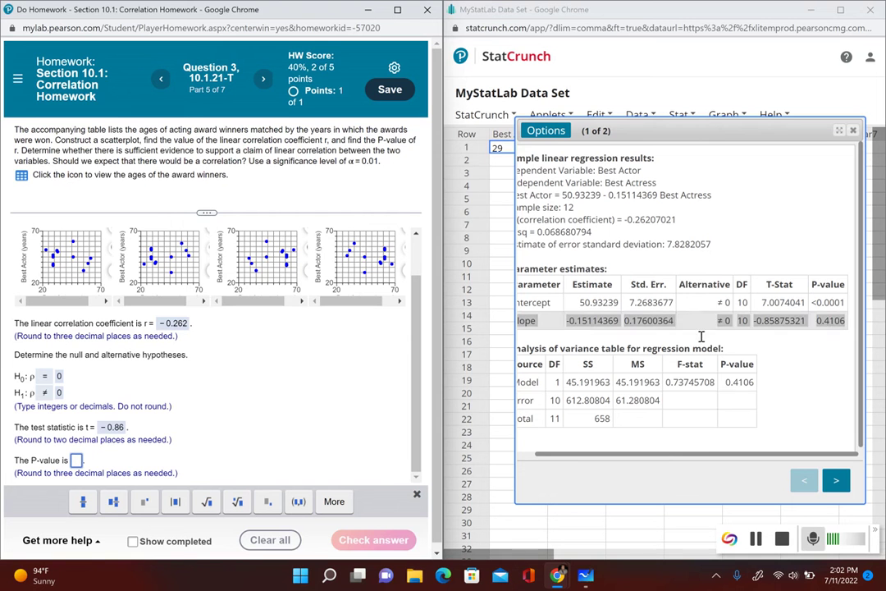
text(0)
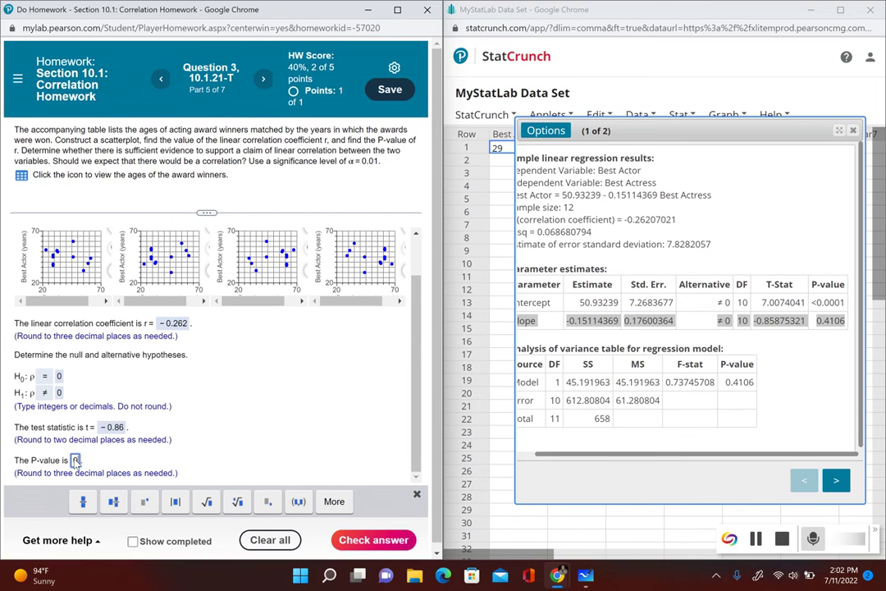
text(.411)
key(Return)
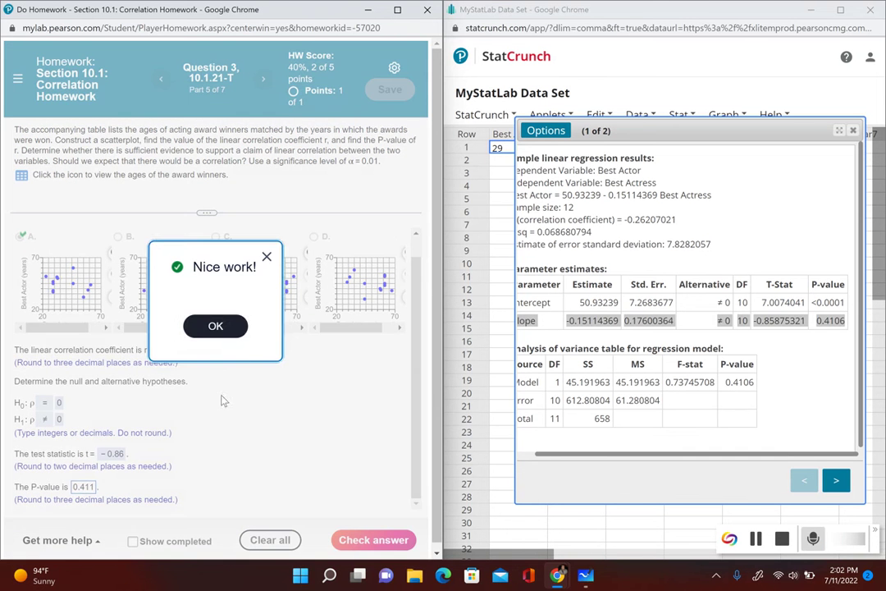
click(219, 327)
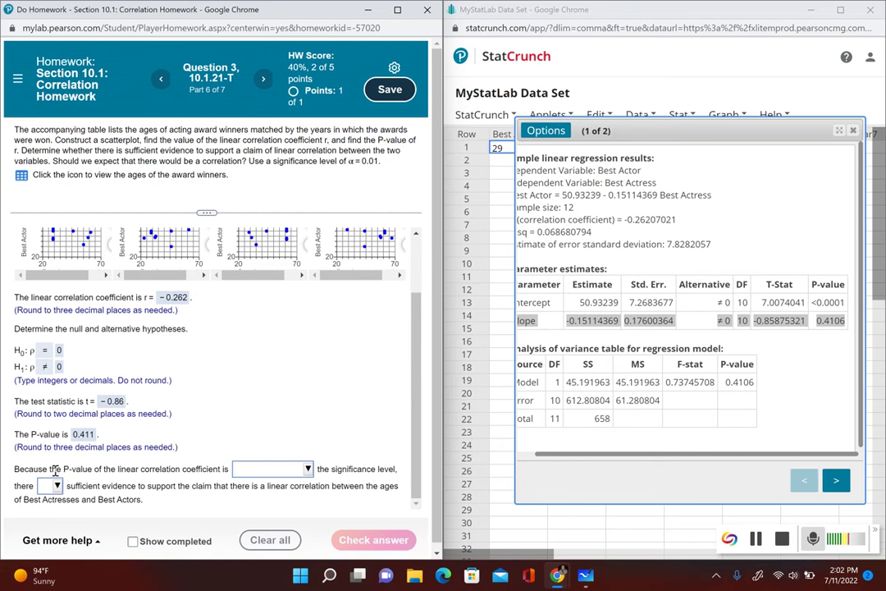
Choose 'greater than' for the P-value versus significance level, then maximize the homework window
click(308, 469)
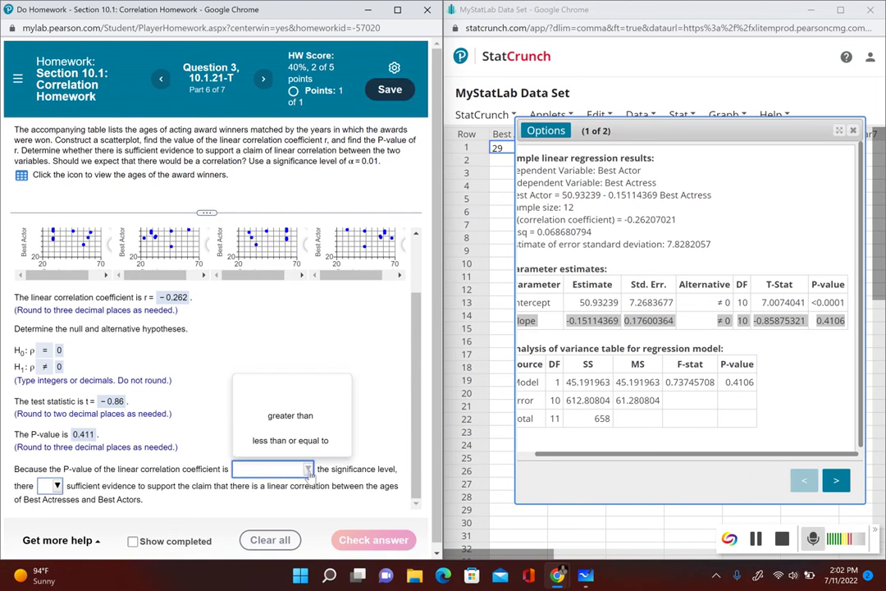
click(320, 416)
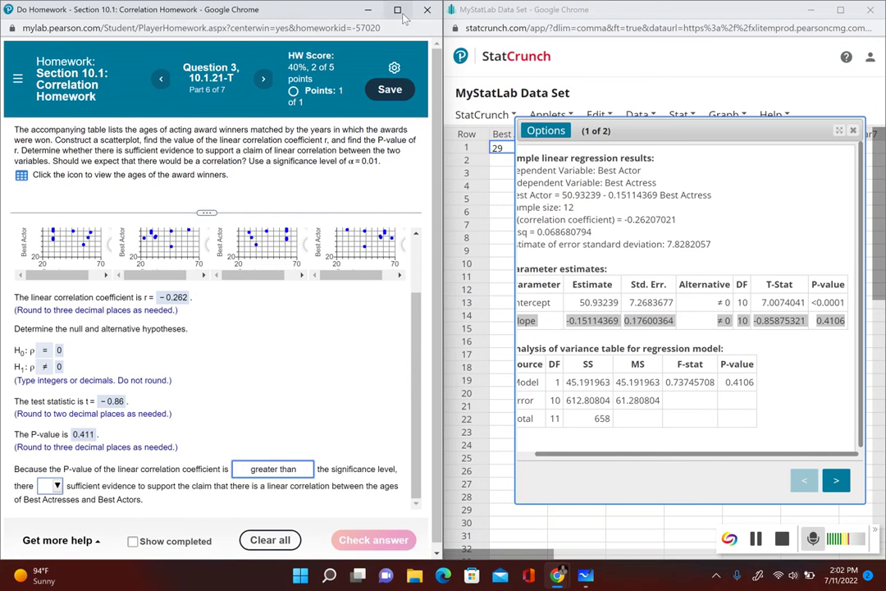
double_click(337, 10)
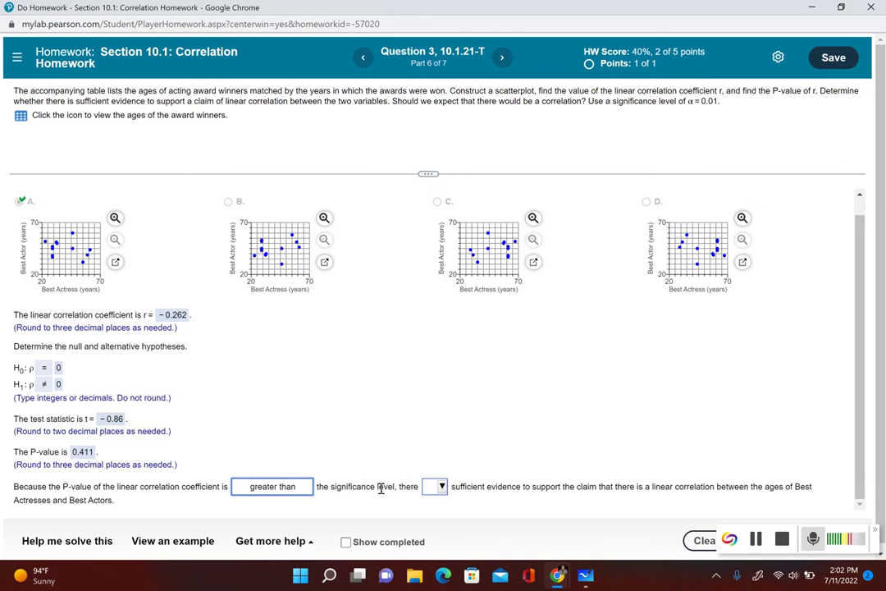
Select 'is not' sufficient evidence of a linear correlation and submit the conclusion
click(441, 486)
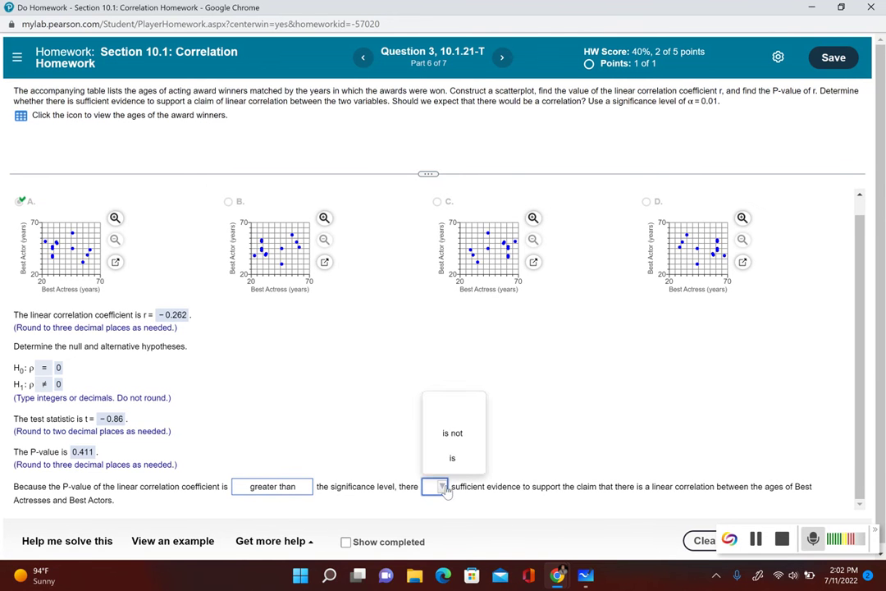
click(451, 432)
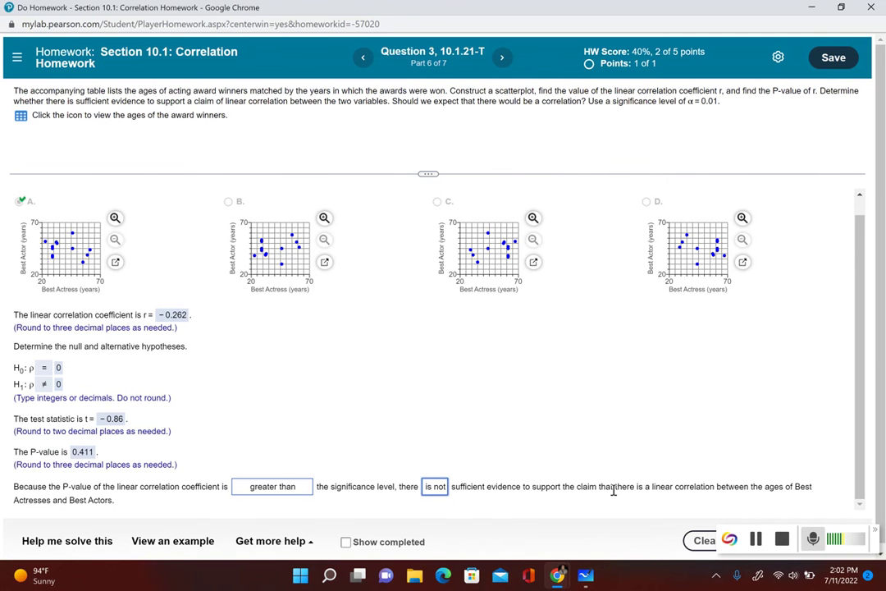
key(Return)
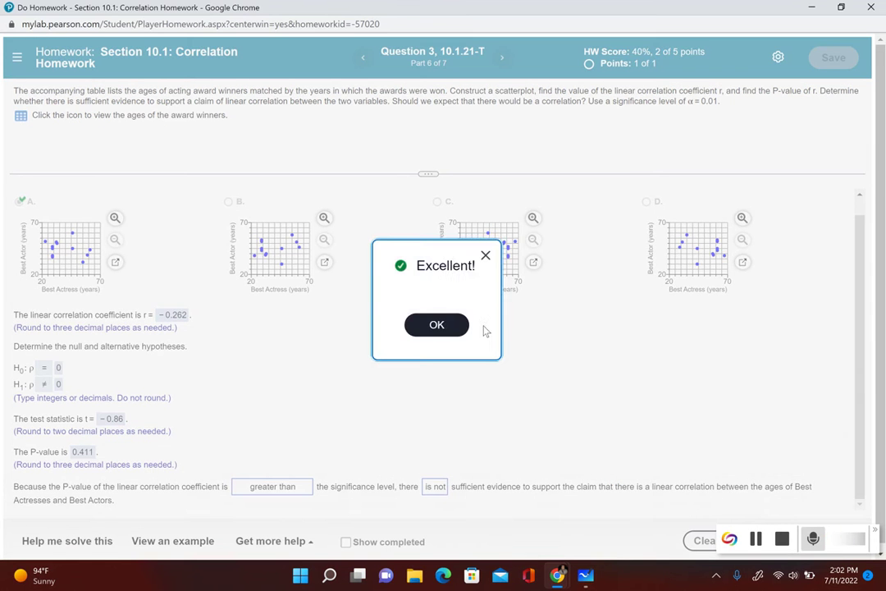
click(457, 335)
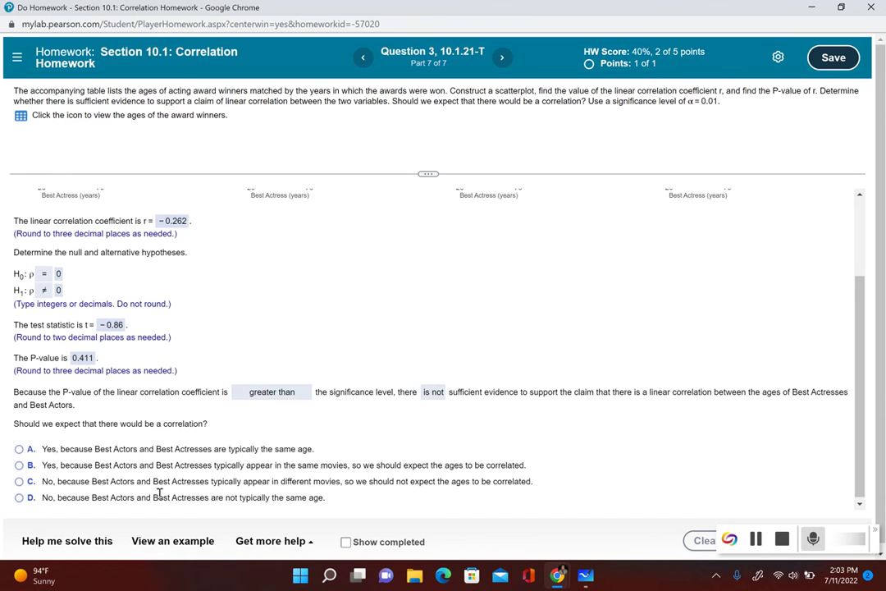
Choose option C: no correlation expected, since Best Actors and Actresses usually appear in different movies
click(19, 482)
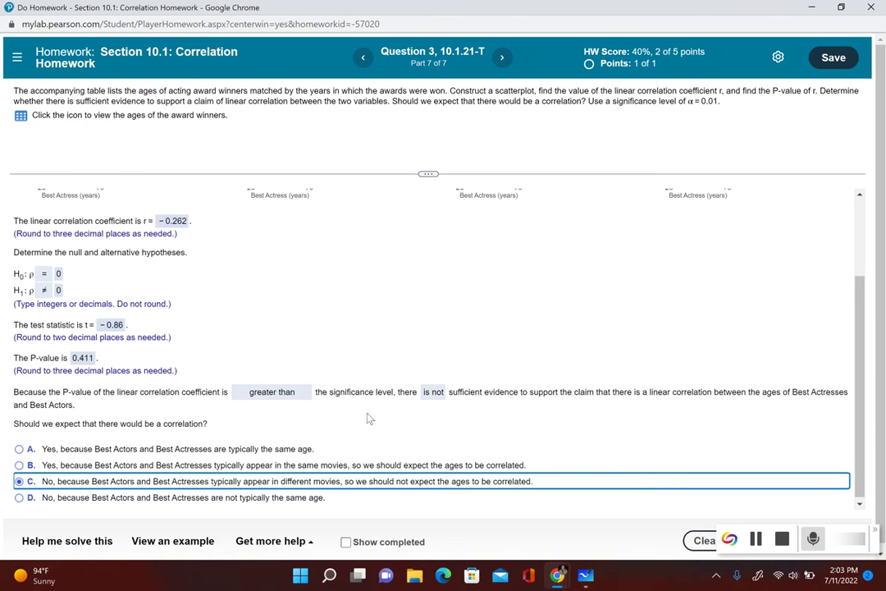